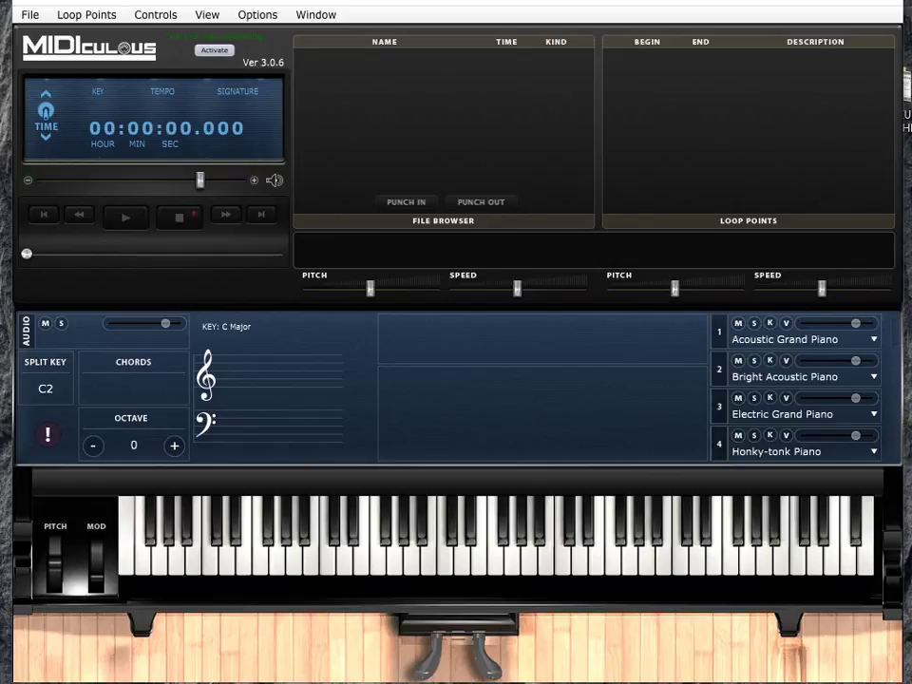
# Review Preferences, keeping 76 keys and a Blue left split colour, then close it
pyautogui.click(251, 19)
pyautogui.click(254, 38)
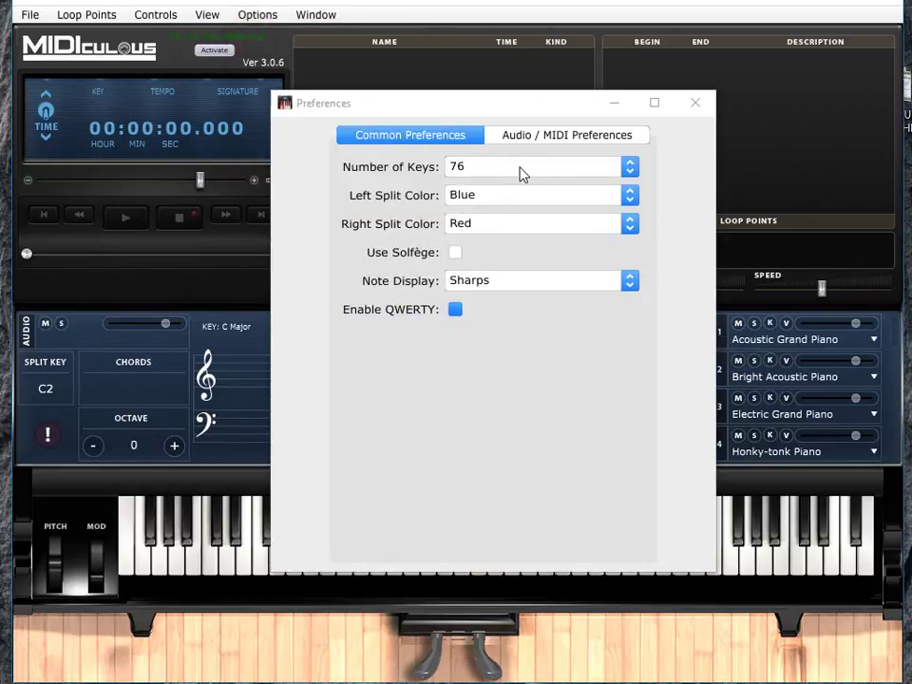
pyautogui.click(628, 167)
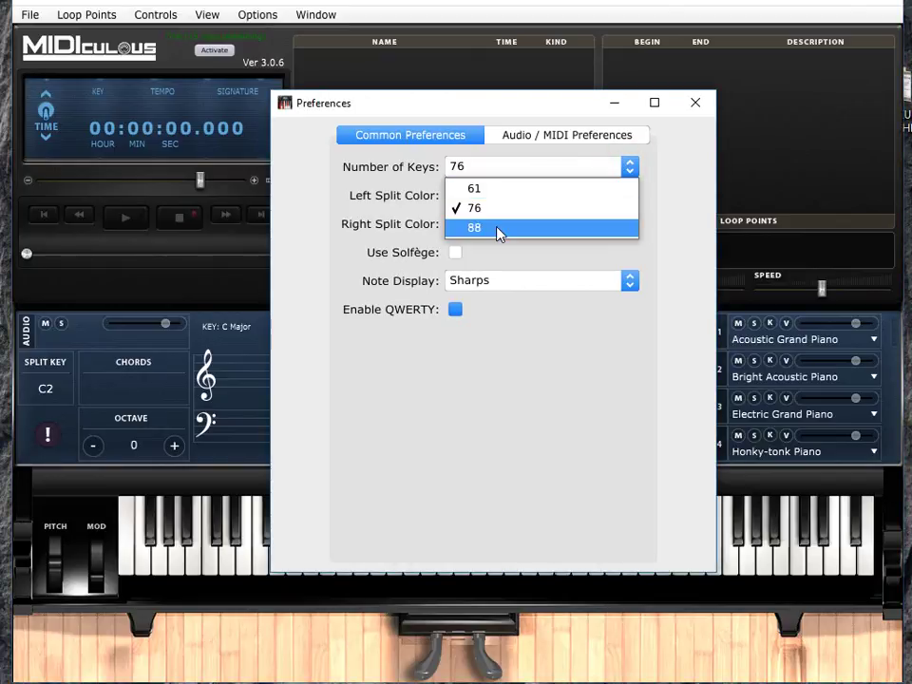
pyautogui.click(302, 205)
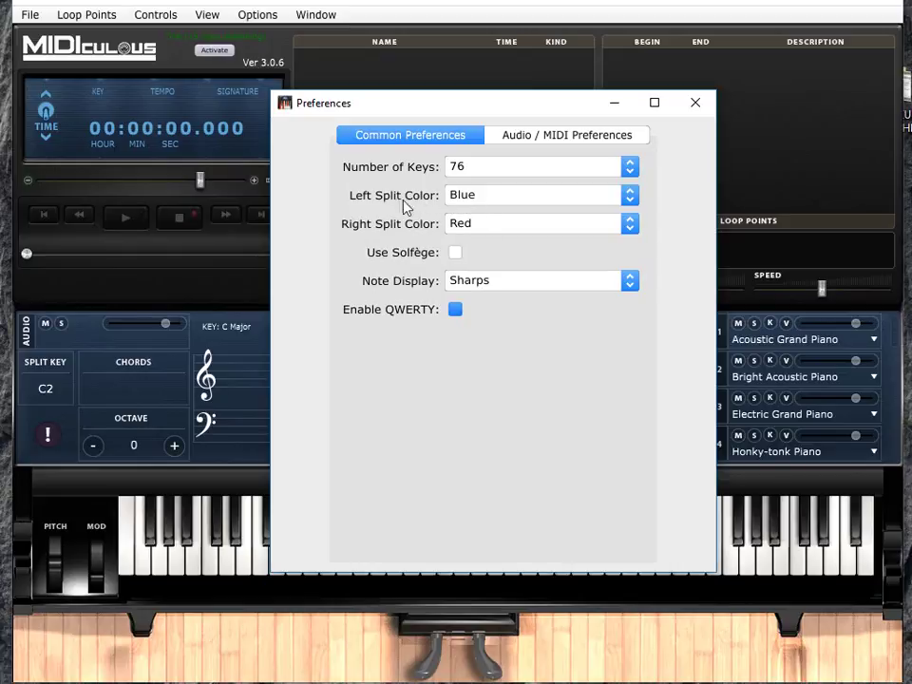
pyautogui.click(629, 194)
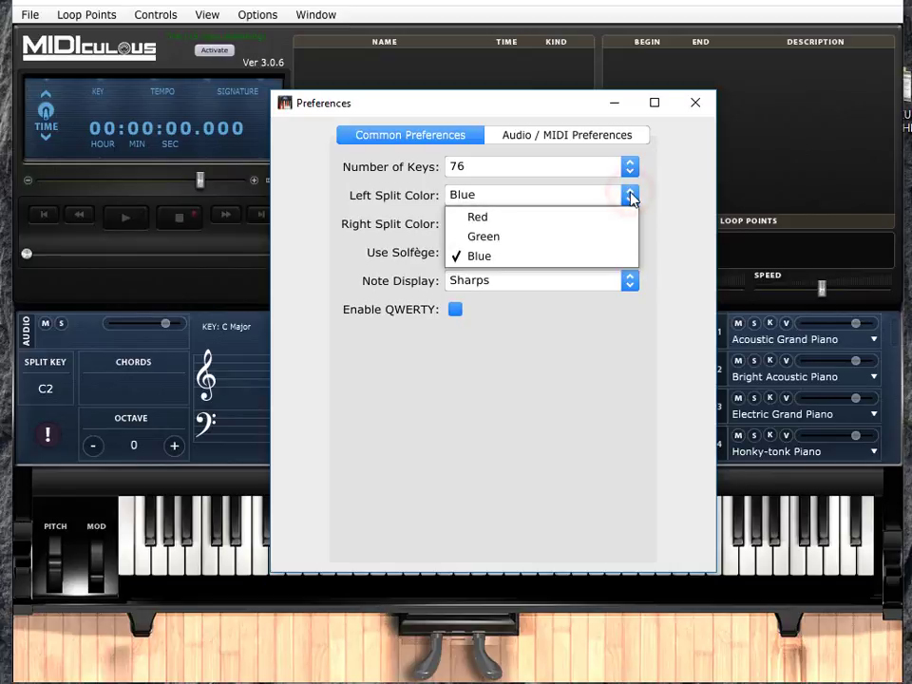
pyautogui.click(584, 197)
pyautogui.click(688, 104)
# Play a short C, B, G, C, B, C, B phrase on the QWERTY keys
pyautogui.press('a')
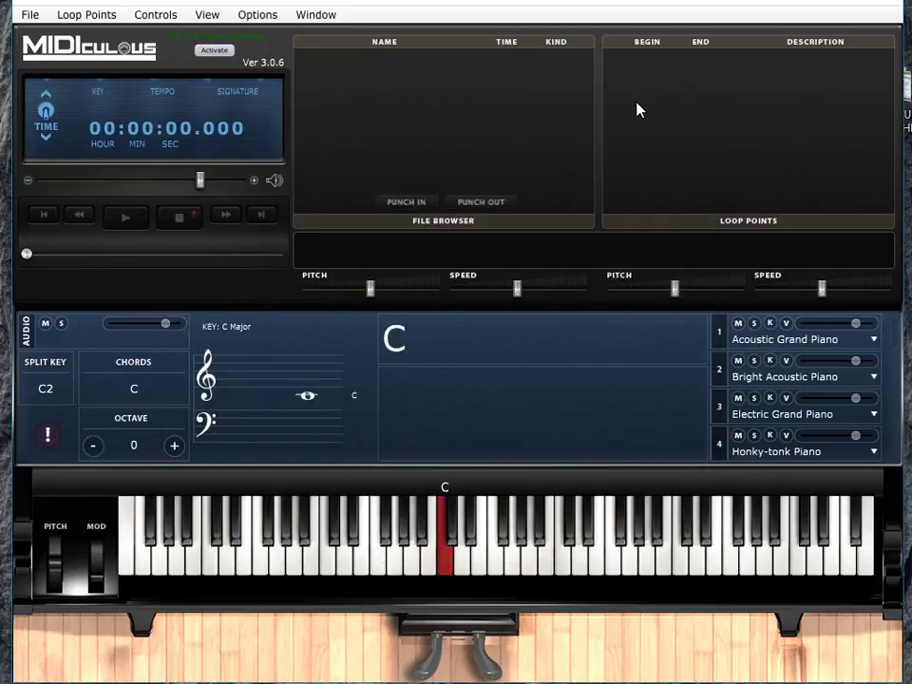
pyautogui.press('m')
pyautogui.press('b')
pyautogui.press('a')
pyautogui.press('m')
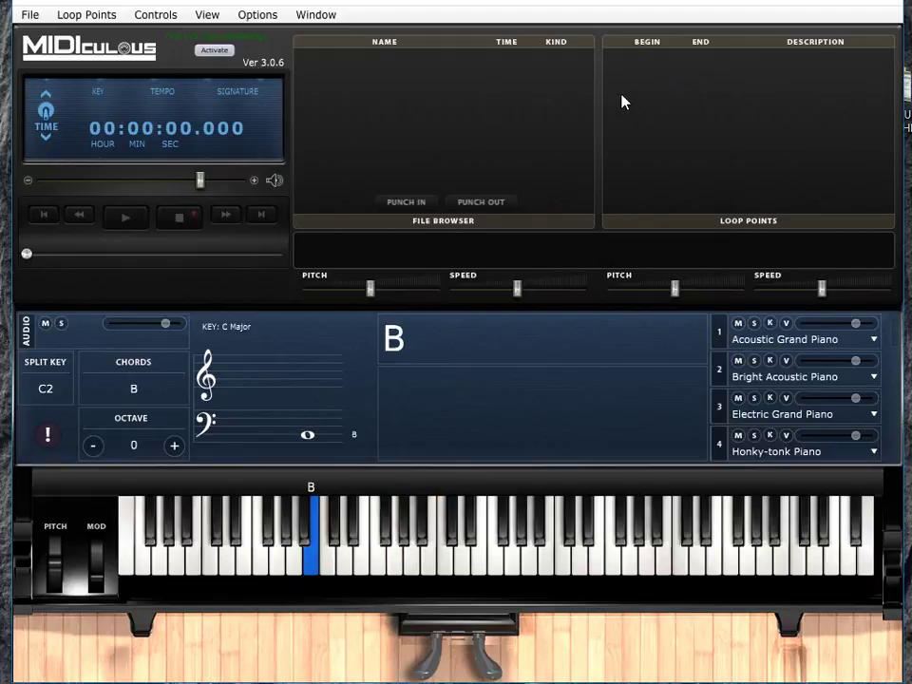
pyautogui.press('a')
pyautogui.press('m')
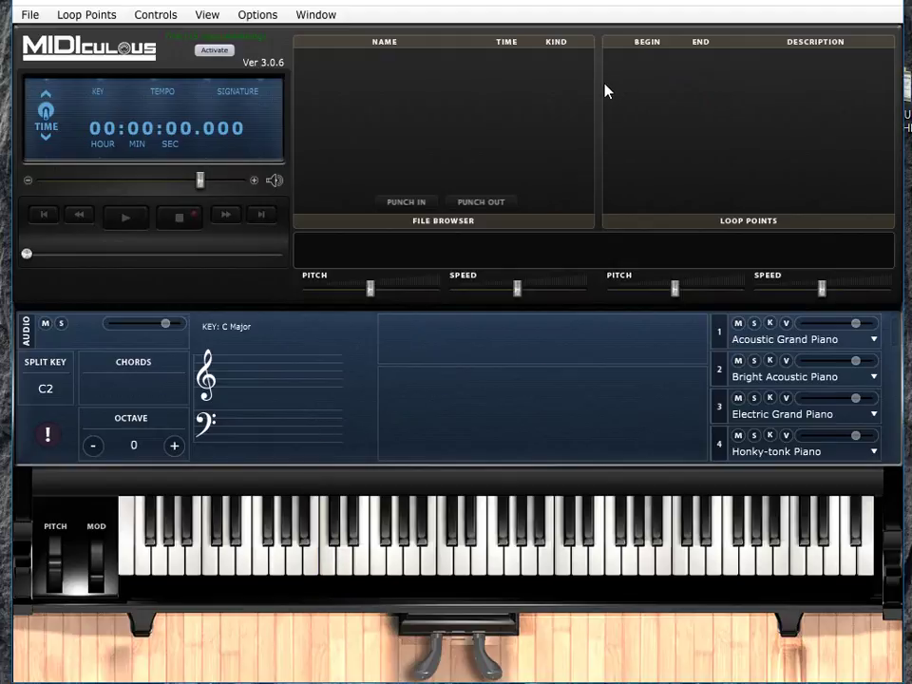
# Toggle solfège note names on and back to letters in Preferences, then close it
pyautogui.click(258, 14)
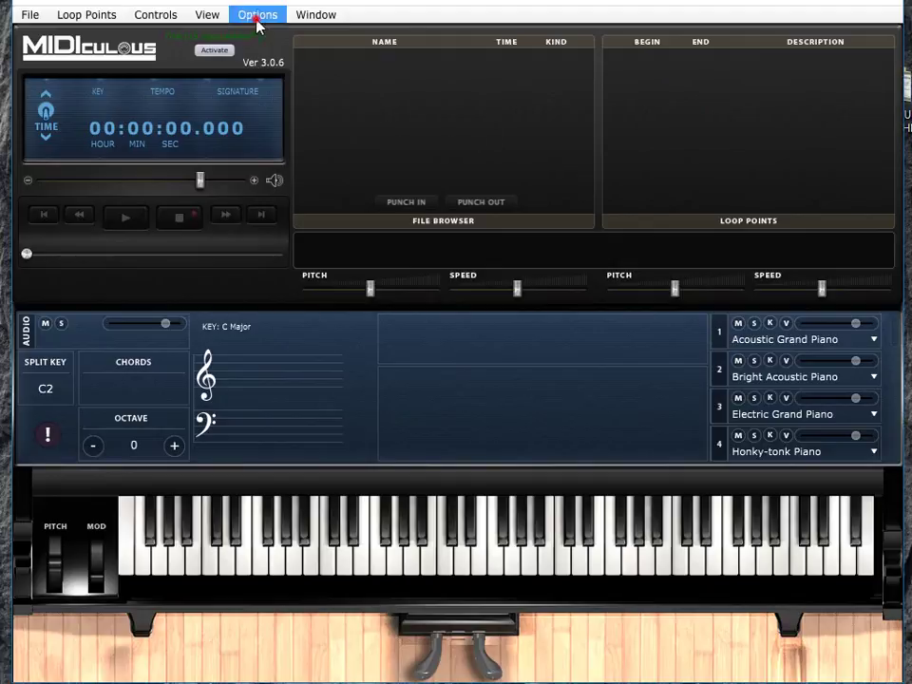
pyautogui.click(271, 35)
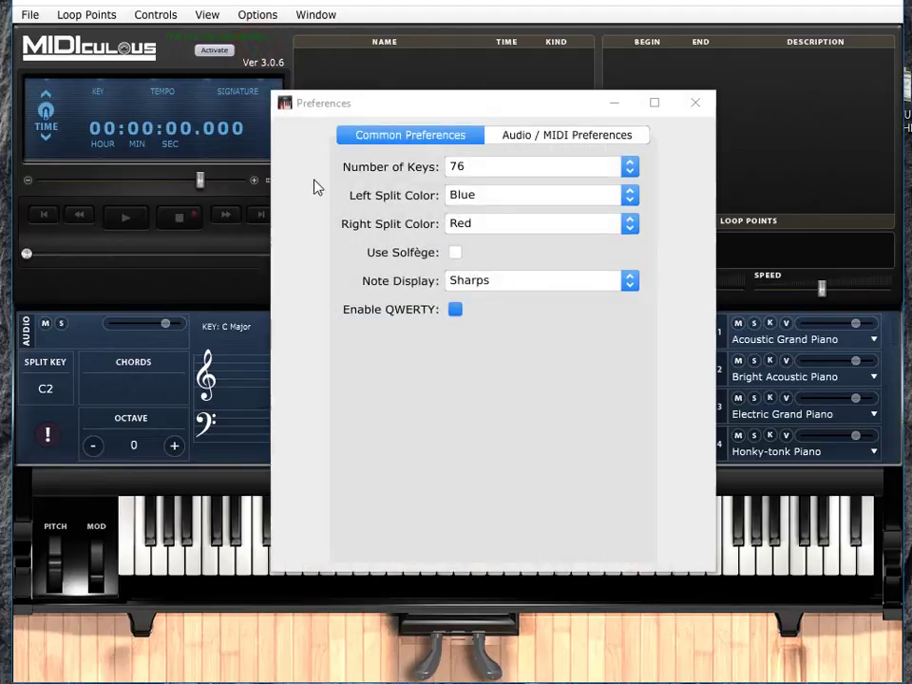
pyautogui.click(457, 254)
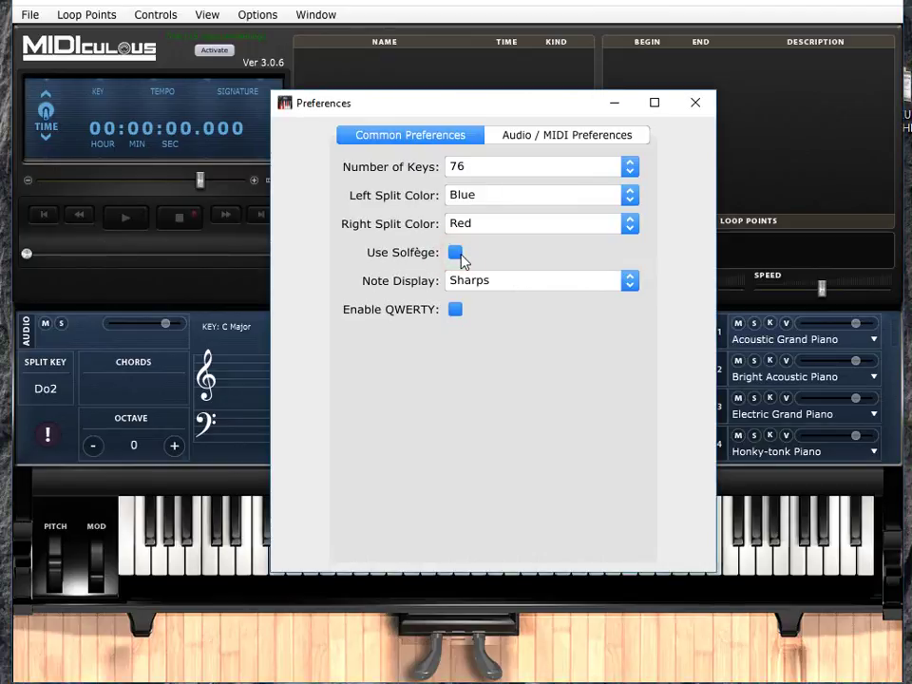
pyautogui.click(460, 255)
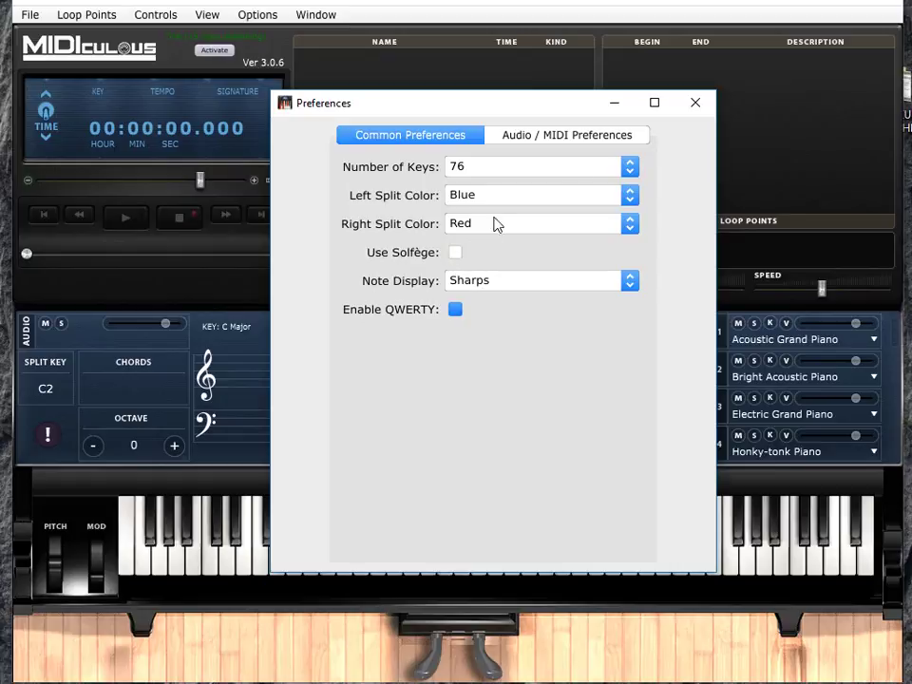
pyautogui.click(608, 104)
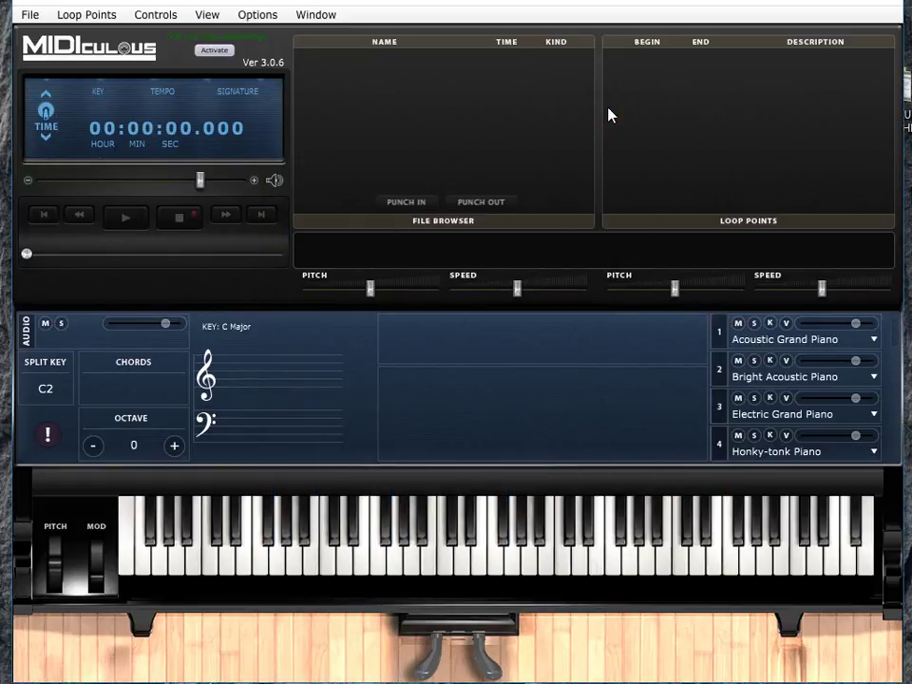
# Play an ascending C major scale from C up to the upper C
pyautogui.press('a')
pyautogui.press('s')
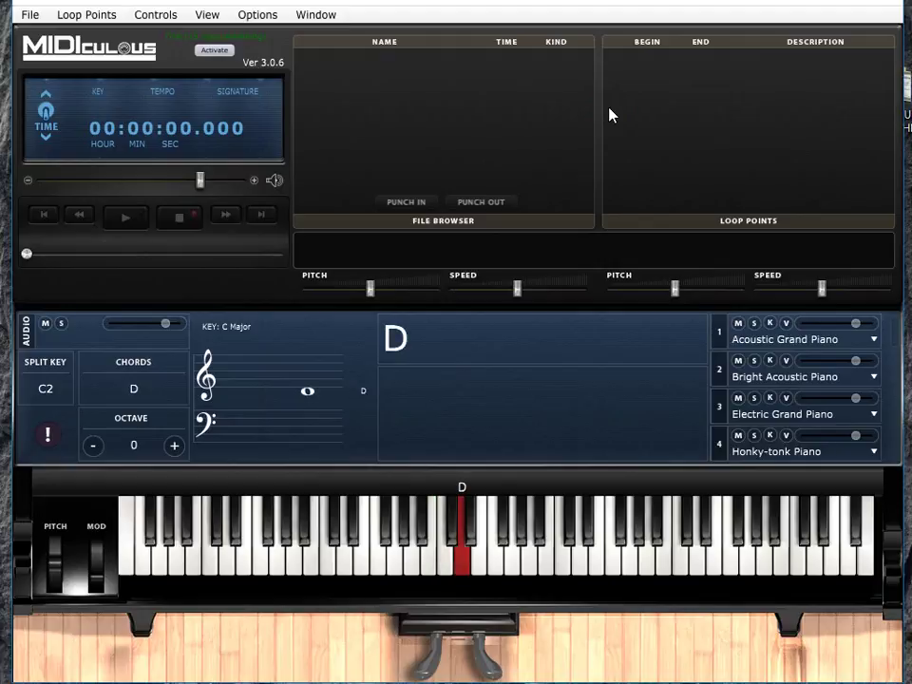
pyautogui.press('d')
pyautogui.press('f')
pyautogui.press('g')
pyautogui.press('h')
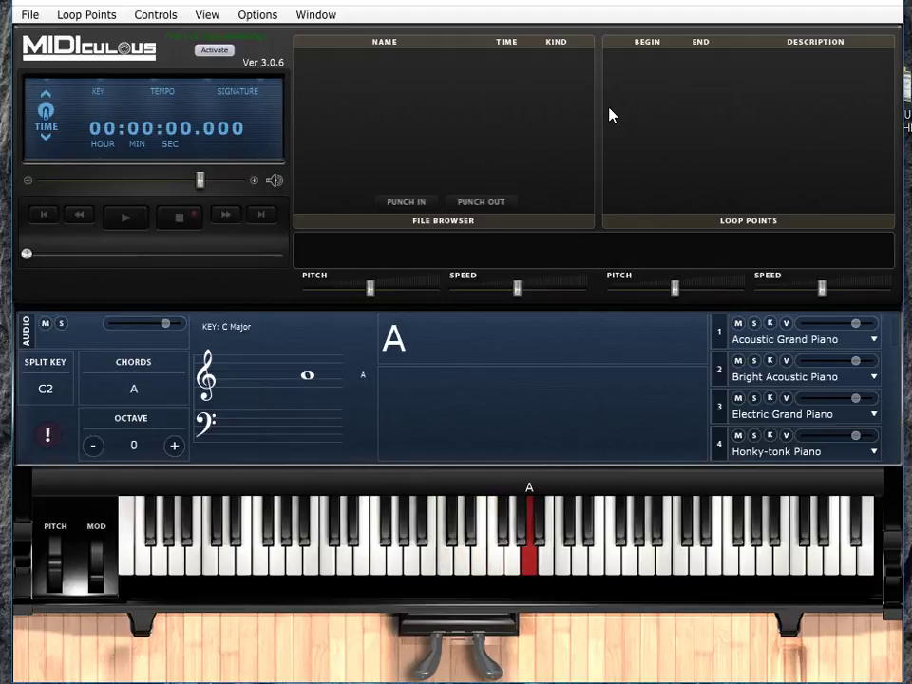
pyautogui.press('j')
pyautogui.press('k')
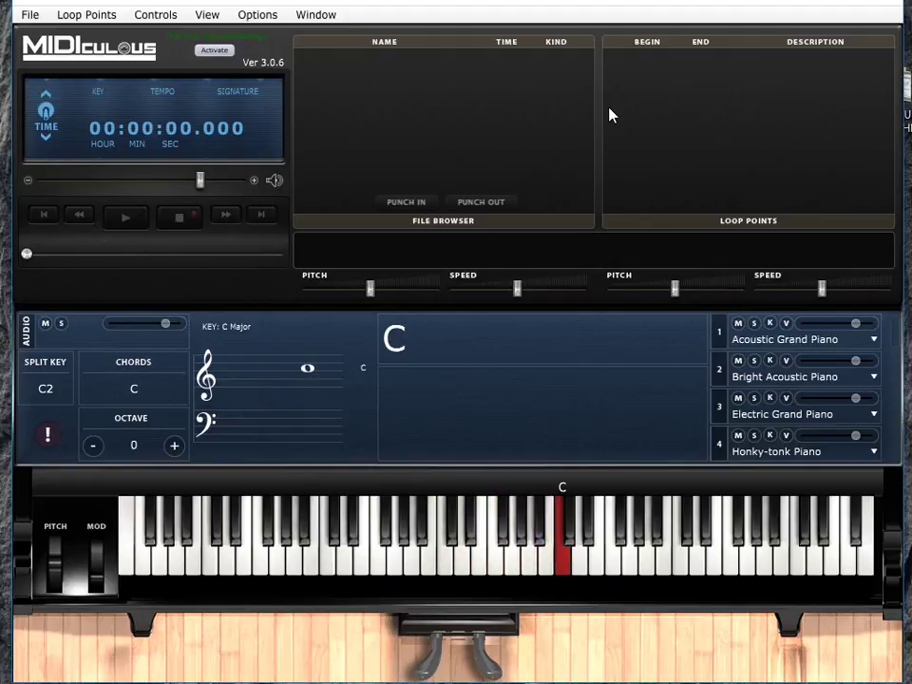
# Play a quick descending run from the top down to the lower C
pyautogui.press('j')
pyautogui.press('h')
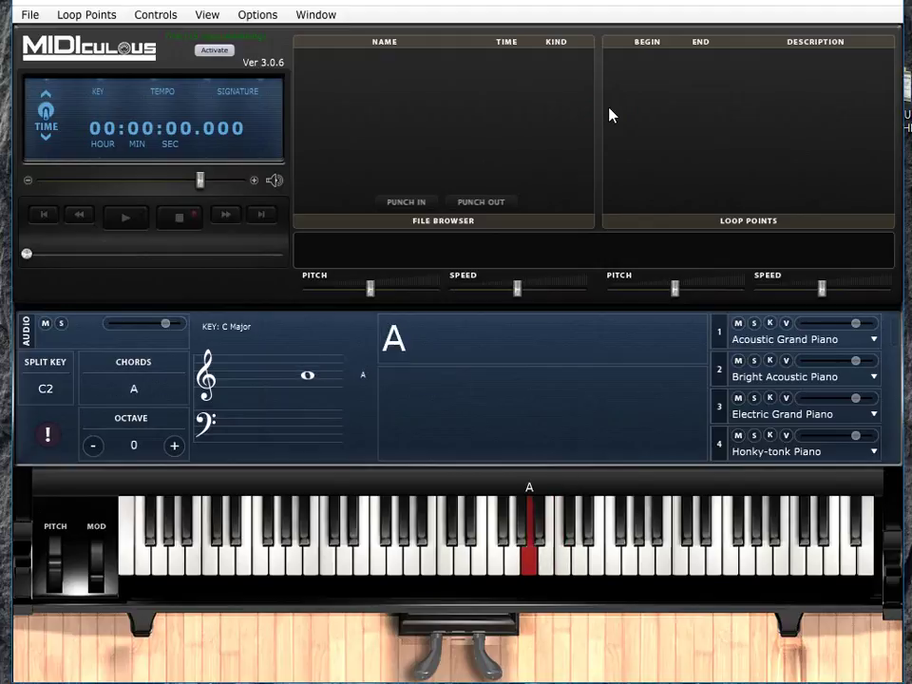
pyautogui.press('g')
pyautogui.press('f')
pyautogui.press('d')
pyautogui.press('s')
pyautogui.press('a')
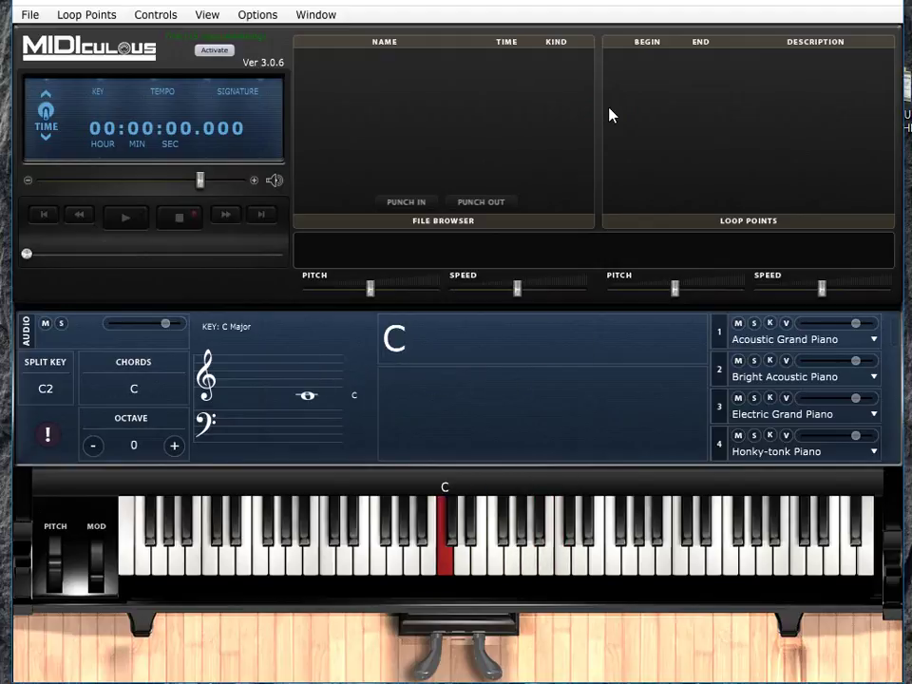
# Tick Use Solfège in Options > Preferences so the split key reads Do2, then close
pyautogui.click(258, 14)
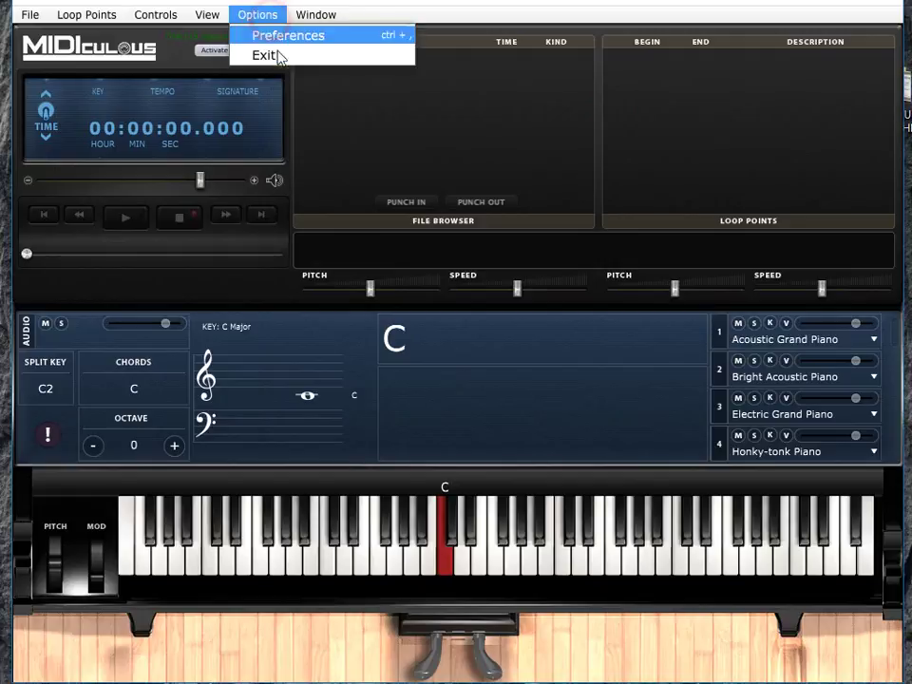
pyautogui.click(281, 35)
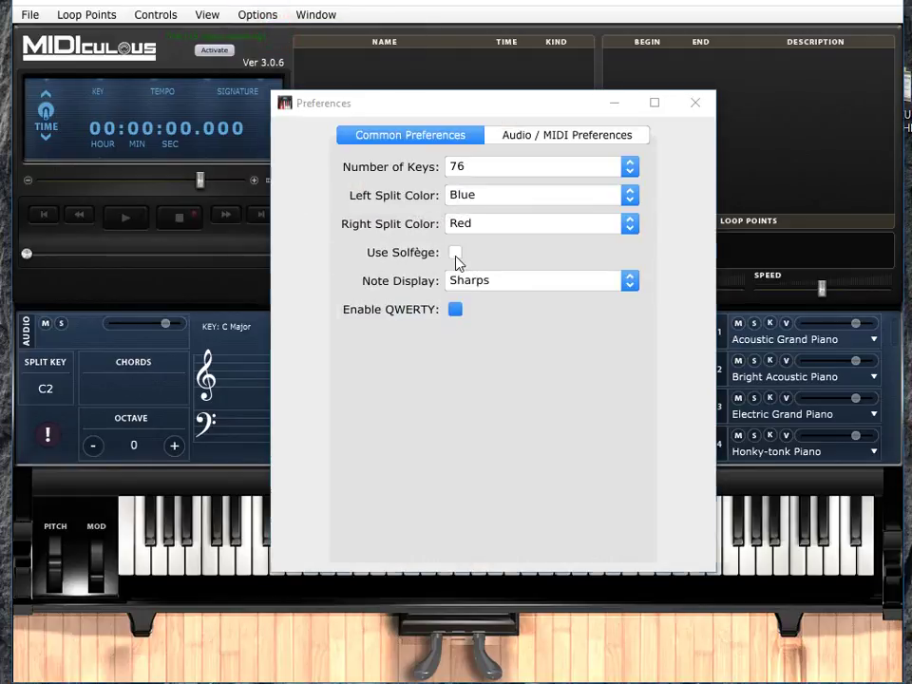
pyautogui.click(455, 253)
pyautogui.click(695, 103)
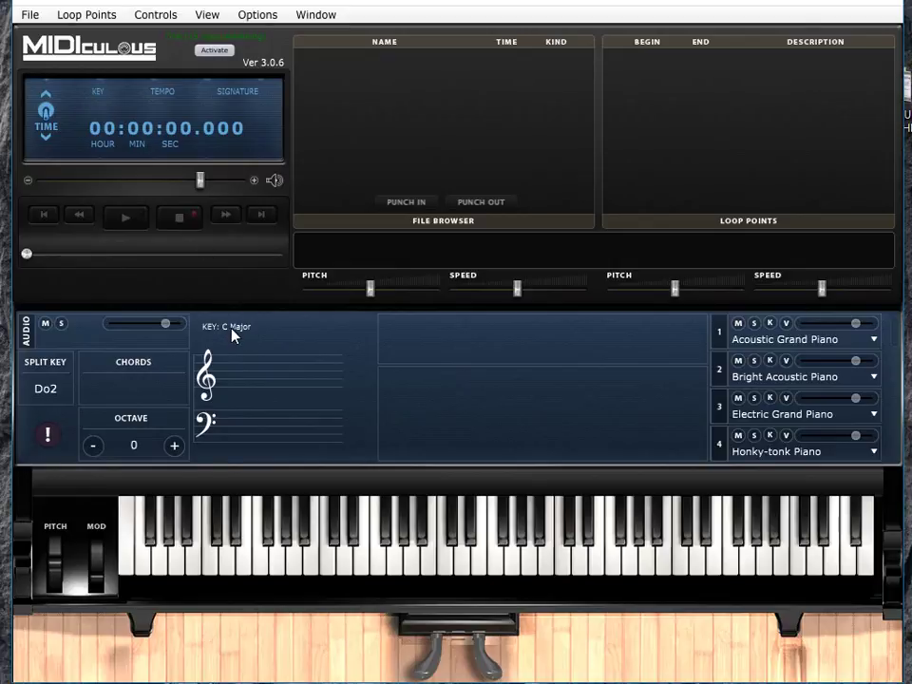
# Play Do, then Re, Mi and Fi twice, with solfège names on keys and staff
pyautogui.press('a')
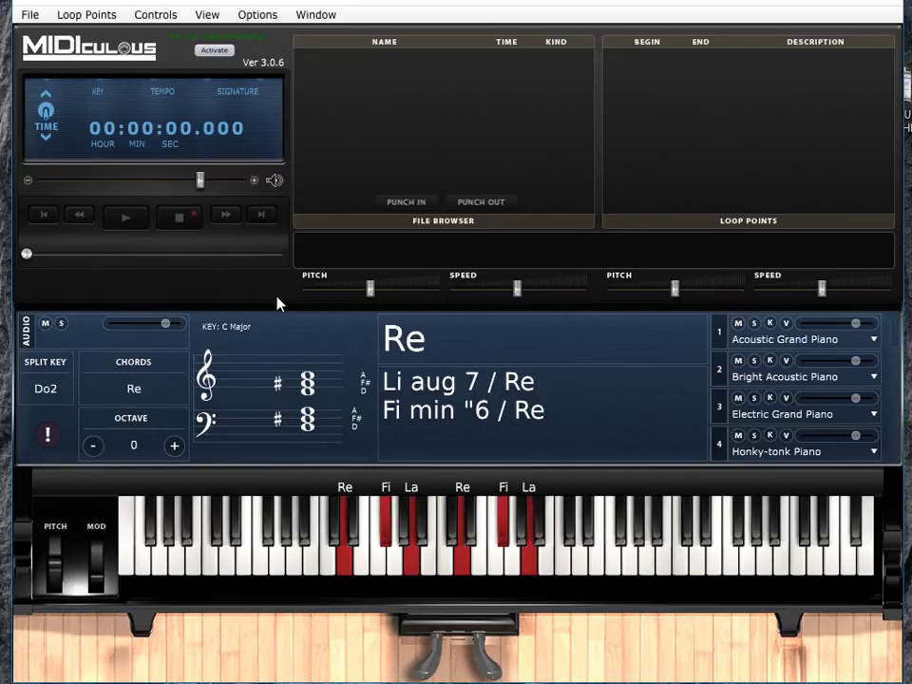
pyautogui.press('s')
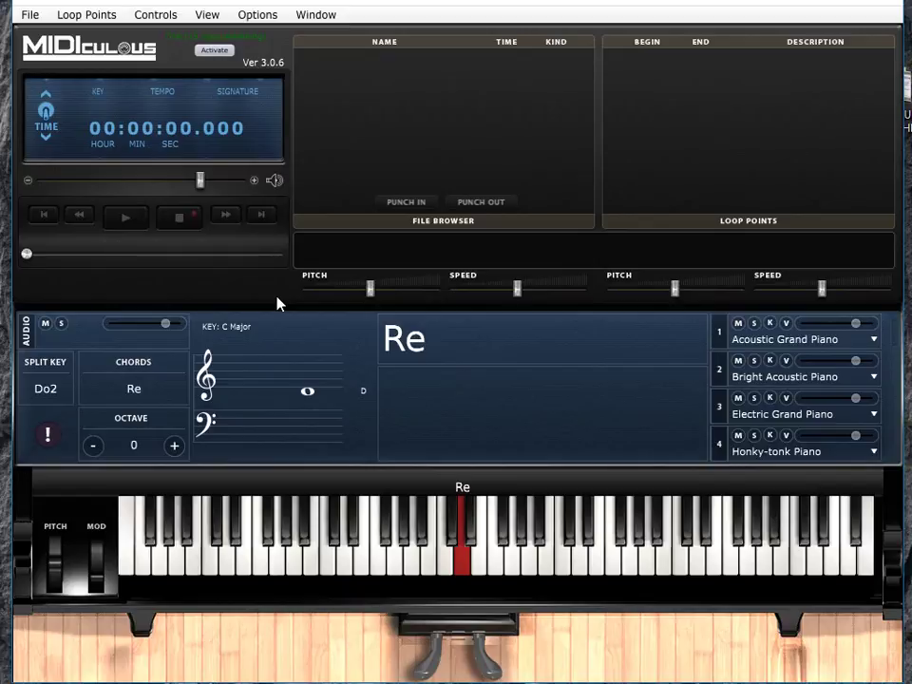
pyautogui.press('d')
pyautogui.press('t')
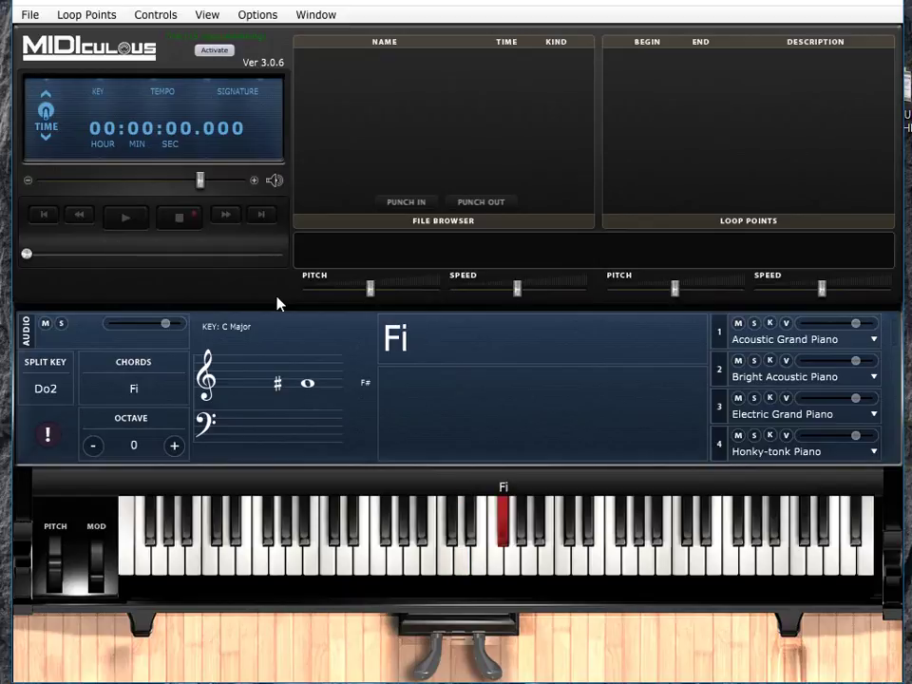
pyautogui.press('s')
pyautogui.press('d')
pyautogui.press('t')
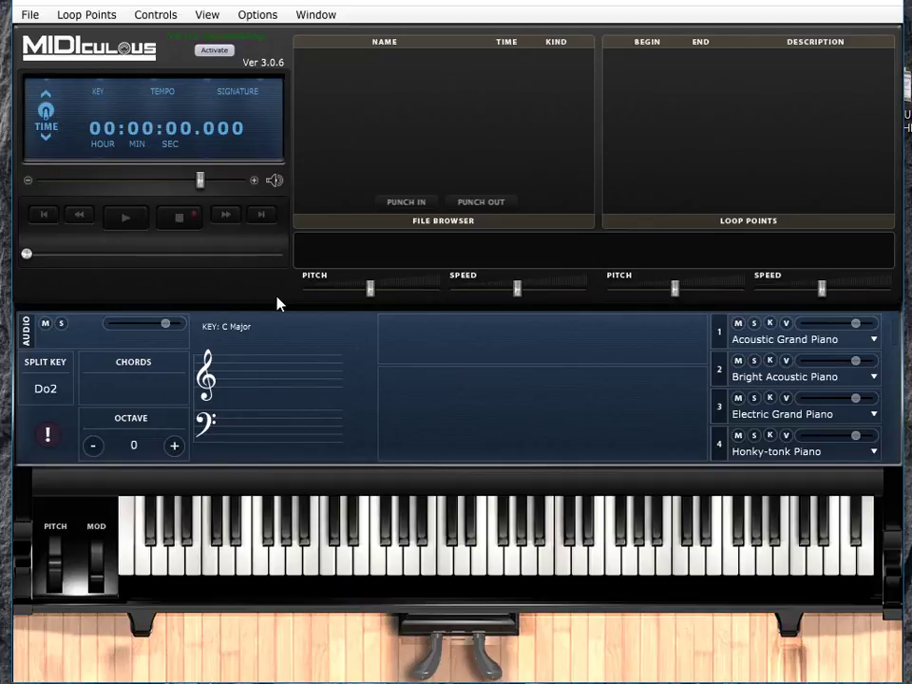
# Untick Use Solfège in Preferences so notes return to letter names like C2
pyautogui.click(268, 14)
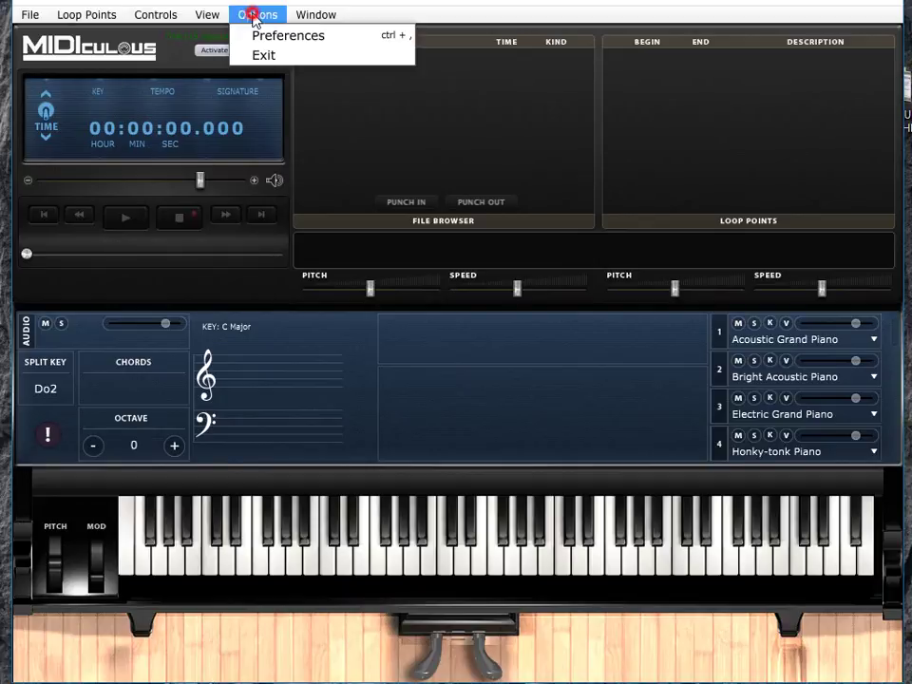
pyautogui.click(253, 38)
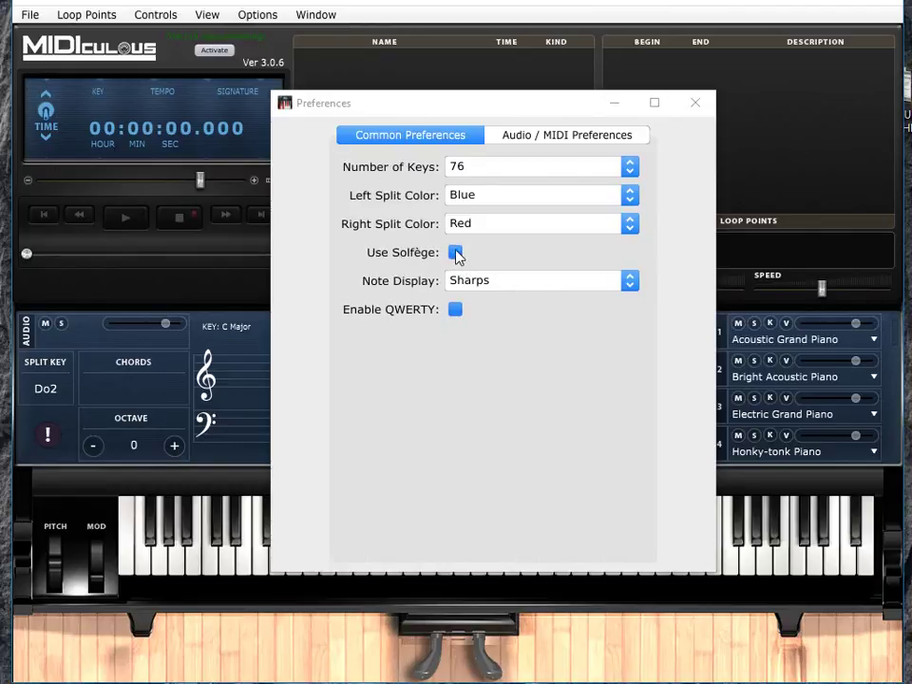
pyautogui.click(456, 253)
# Inspect the Note Display Sharps/Flats choices, leave Sharps selected, and close Preferences
pyautogui.click(629, 281)
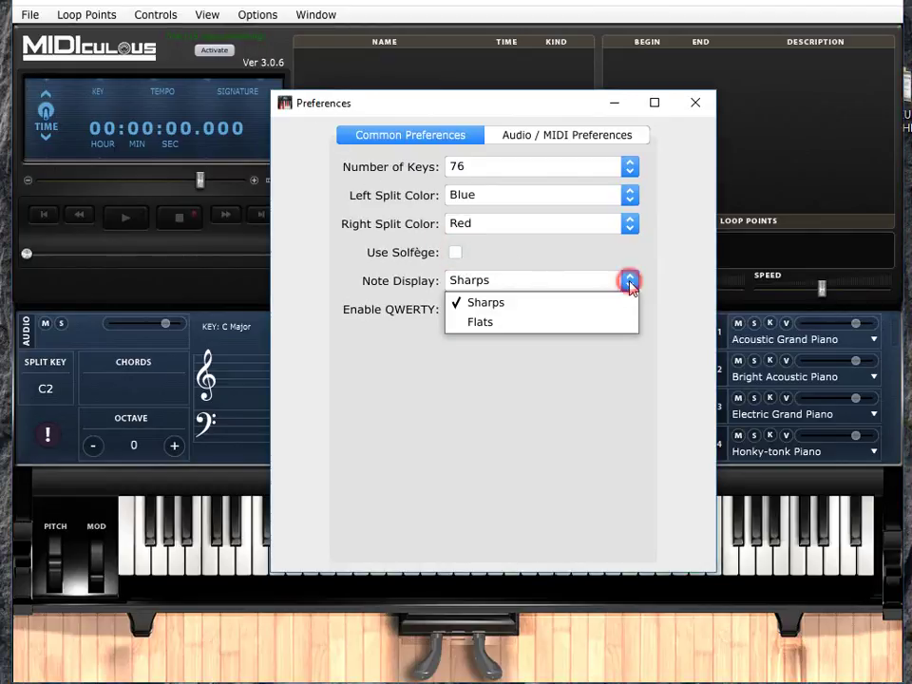
pyautogui.click(484, 360)
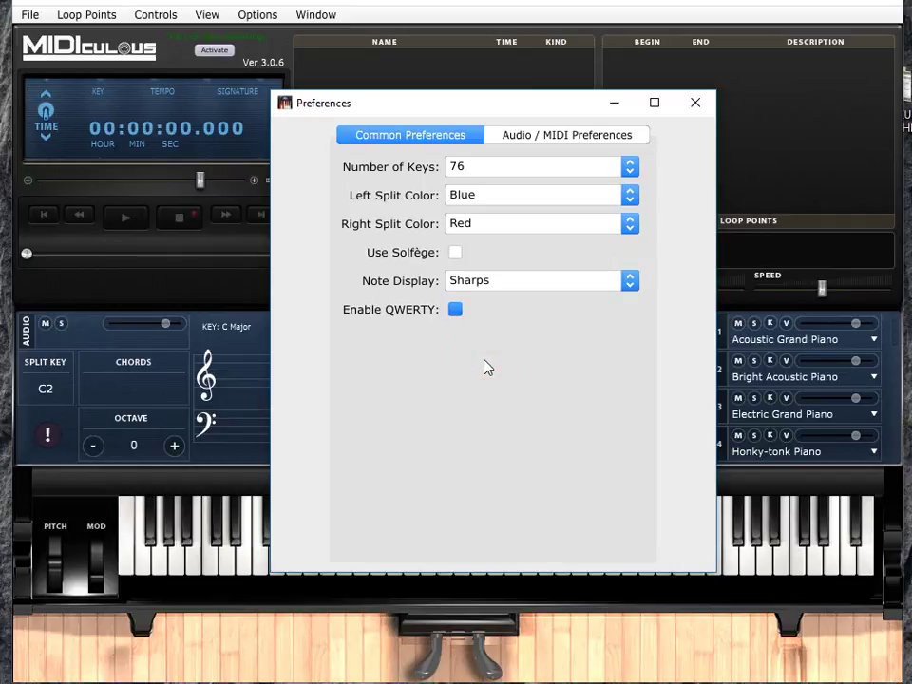
pyautogui.click(630, 283)
pyautogui.click(615, 365)
pyautogui.click(631, 280)
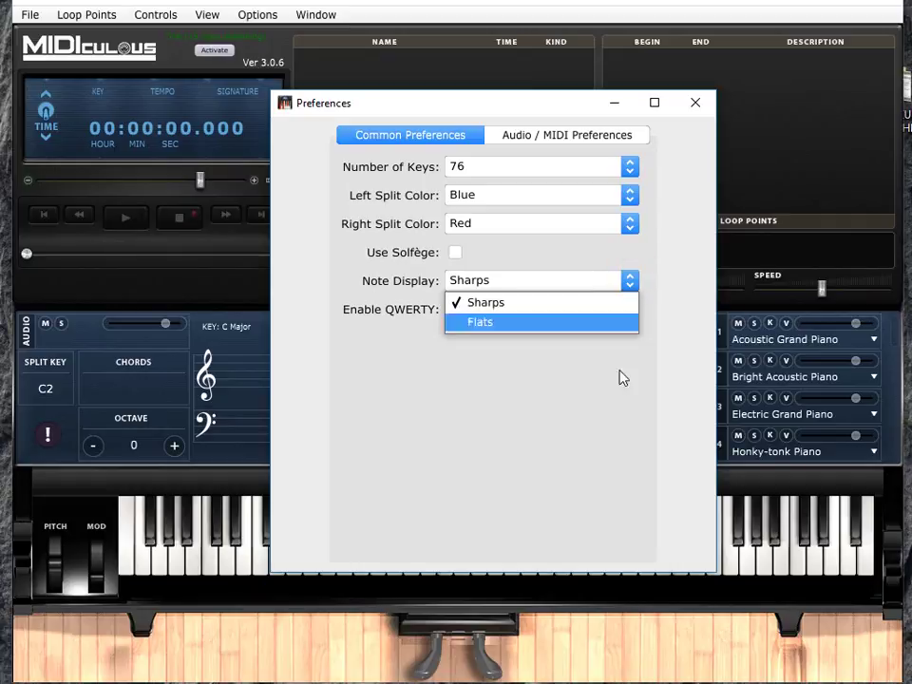
pyautogui.click(615, 386)
pyautogui.click(631, 287)
pyautogui.click(628, 376)
pyautogui.click(629, 284)
pyautogui.click(612, 364)
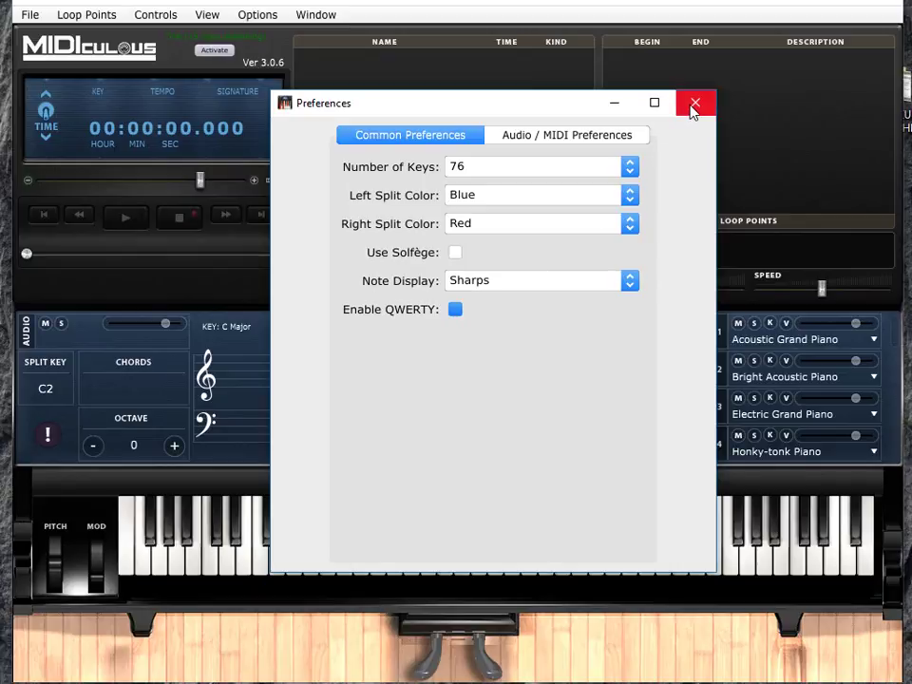
pyautogui.click(615, 102)
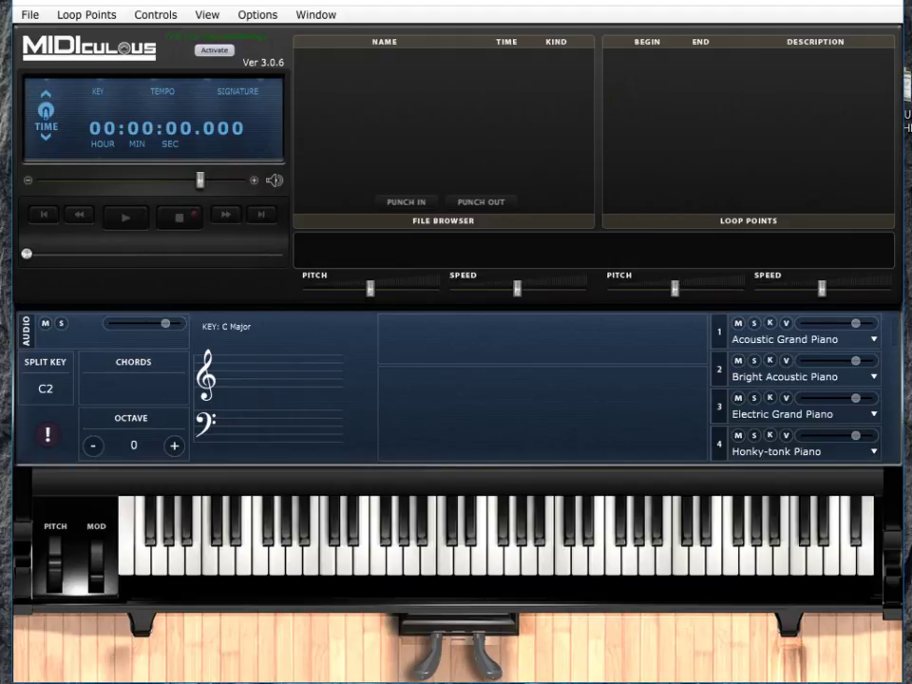
pyautogui.click(437, 646)
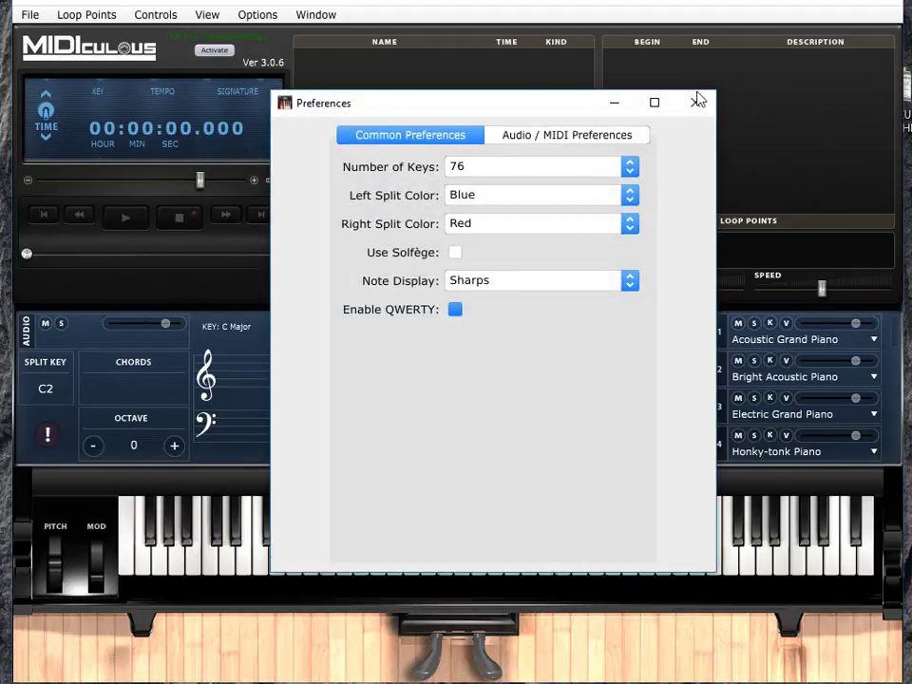
pyautogui.click(699, 103)
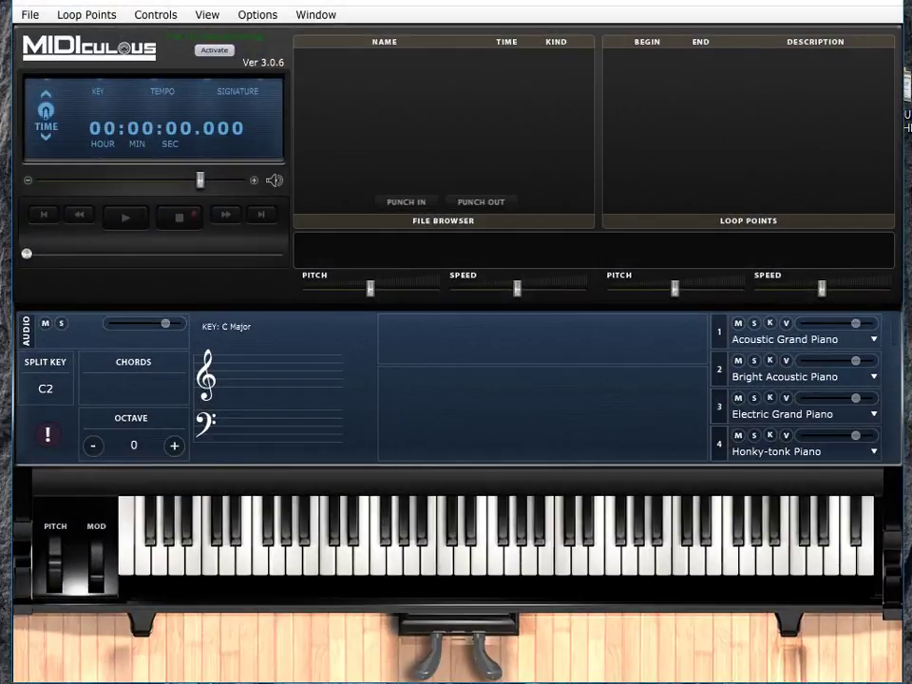
# Set the Audio device type to DirectSound on the Audio / MIDI Preferences page
pyautogui.click(259, 15)
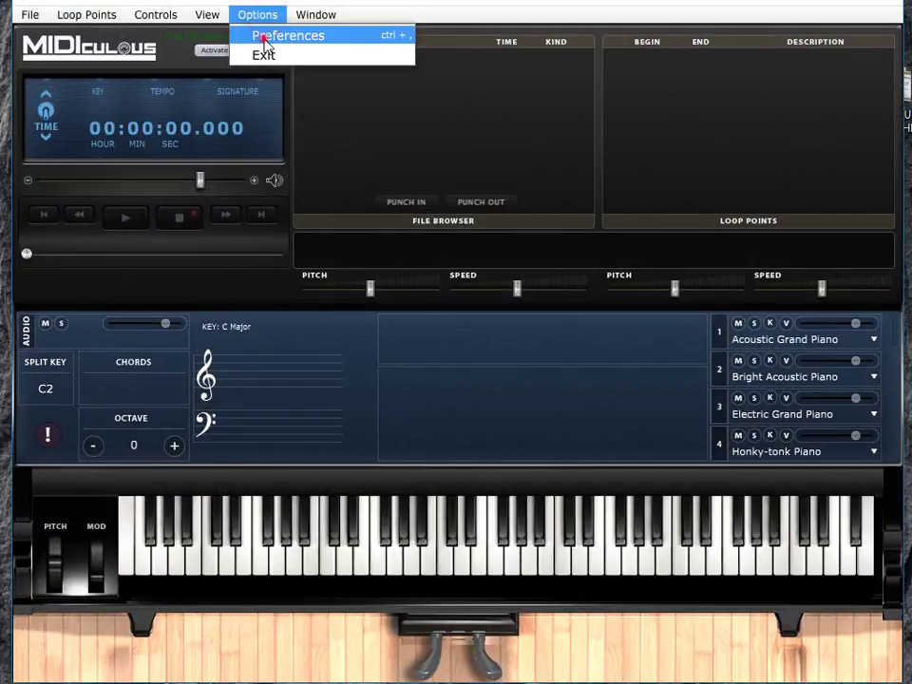
pyautogui.click(266, 35)
pyautogui.click(548, 140)
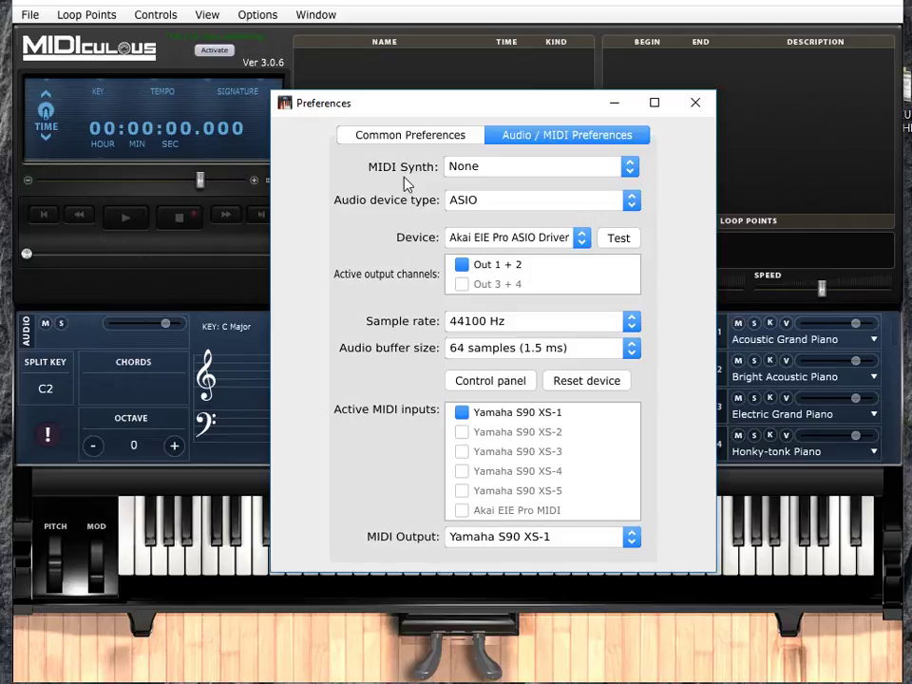
pyautogui.click(630, 202)
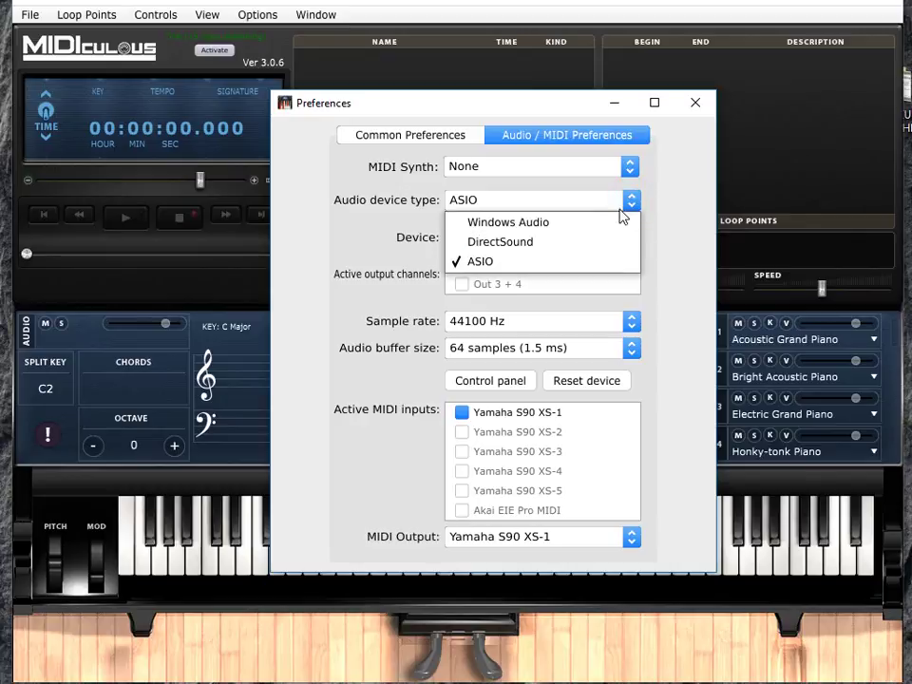
pyautogui.click(568, 241)
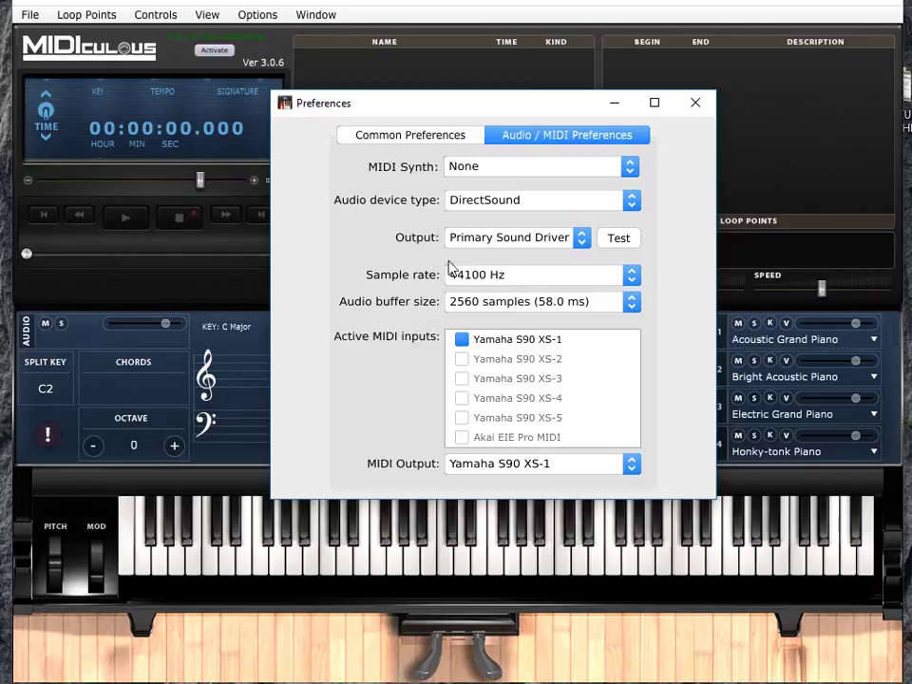
# Test the DirectSound audio output, then return to the common preferences
pyautogui.click(620, 240)
pyautogui.click(404, 137)
pyautogui.click(536, 139)
pyautogui.click(417, 135)
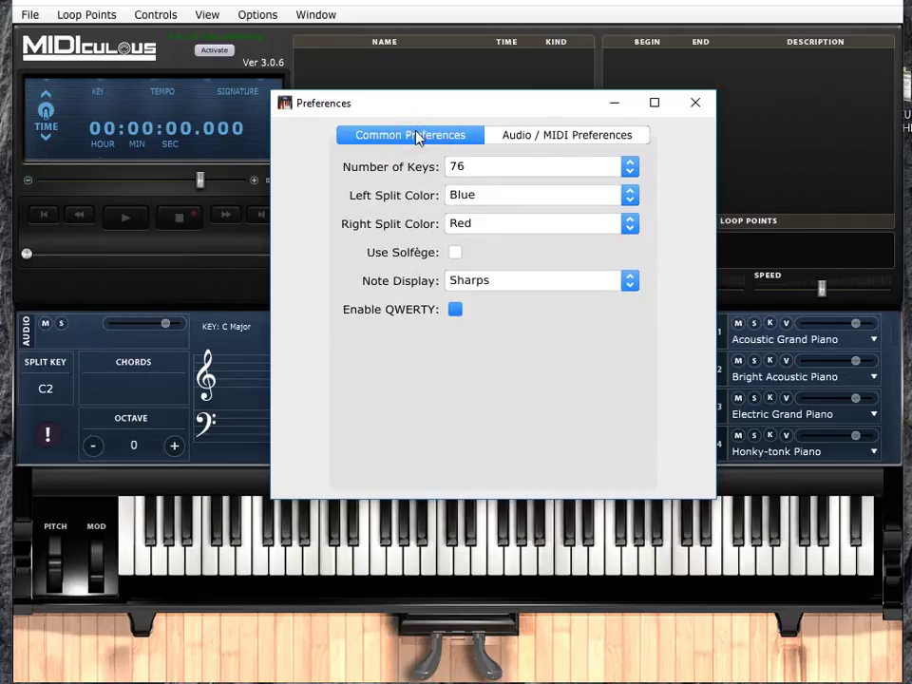
pyautogui.click(693, 103)
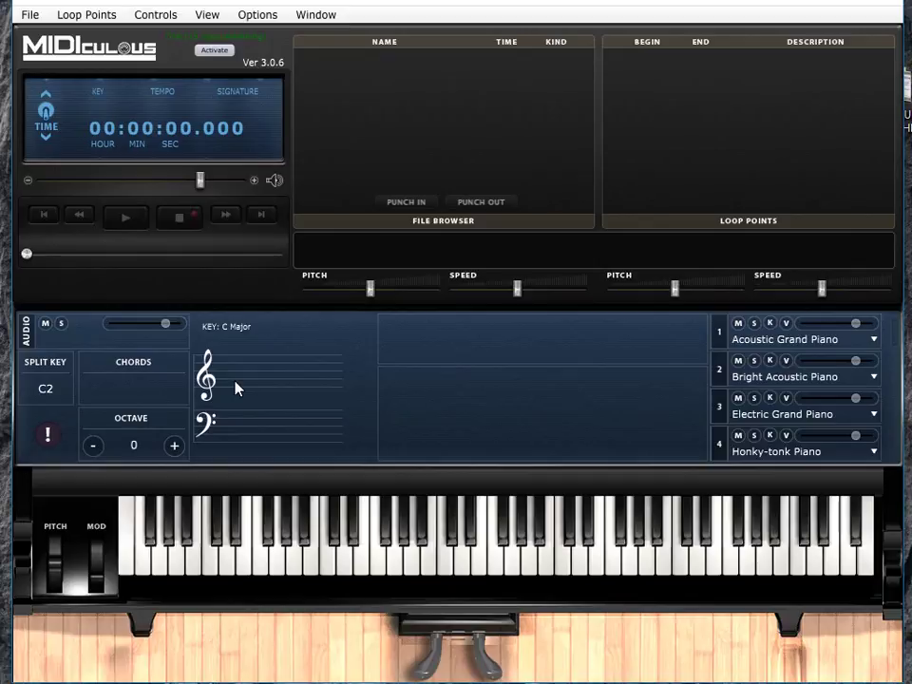
pyautogui.click(46, 436)
# Open Do-Re-Mi.mp3 from File > Open Audio / MIDI / Lesson, rewind it, and play it
pyautogui.click(30, 14)
pyautogui.click(40, 35)
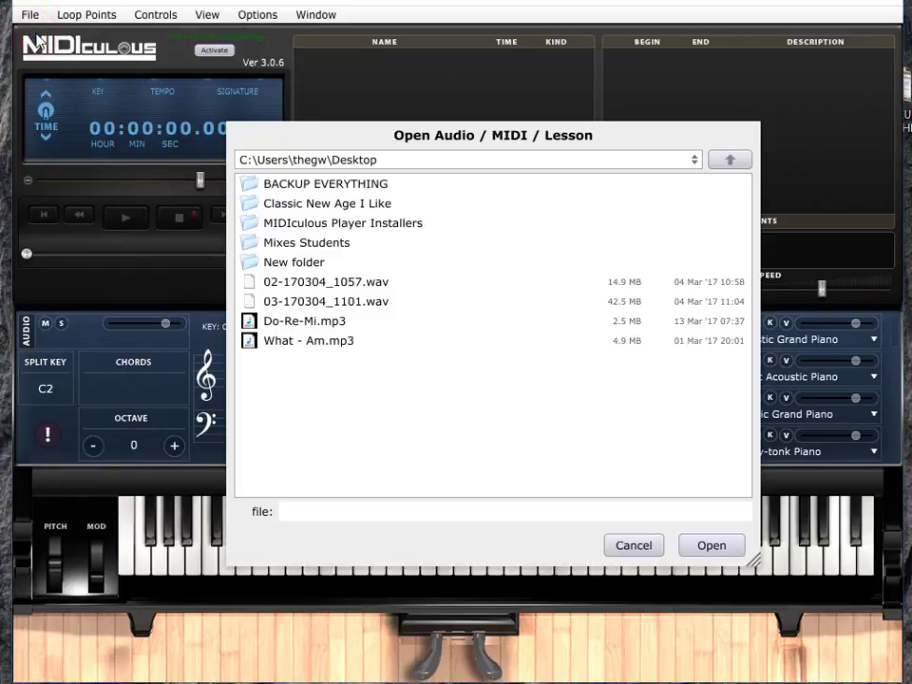
pyautogui.doubleClick(291, 322)
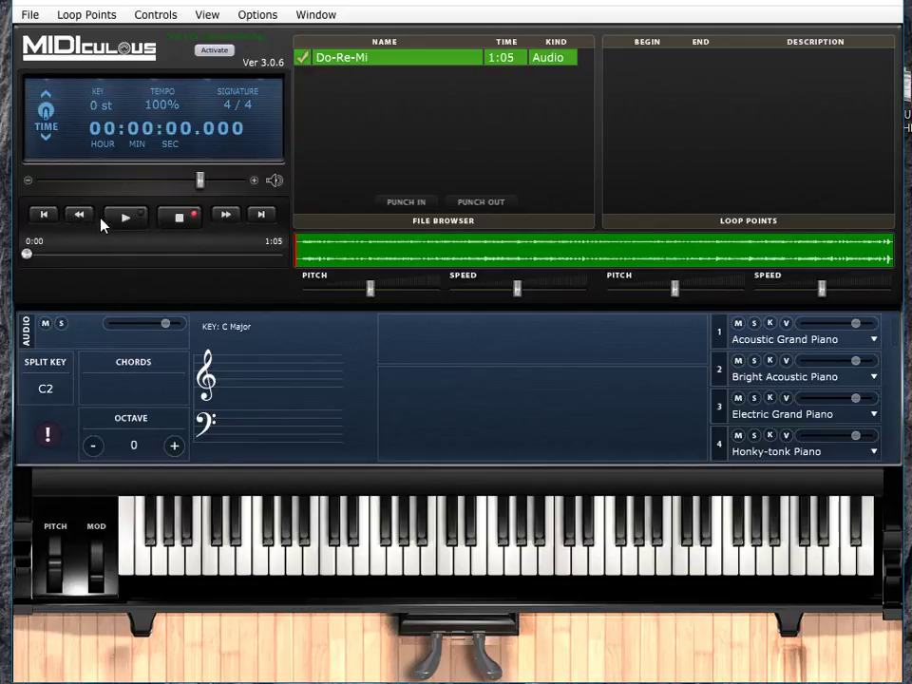
pyautogui.click(39, 217)
pyautogui.click(126, 219)
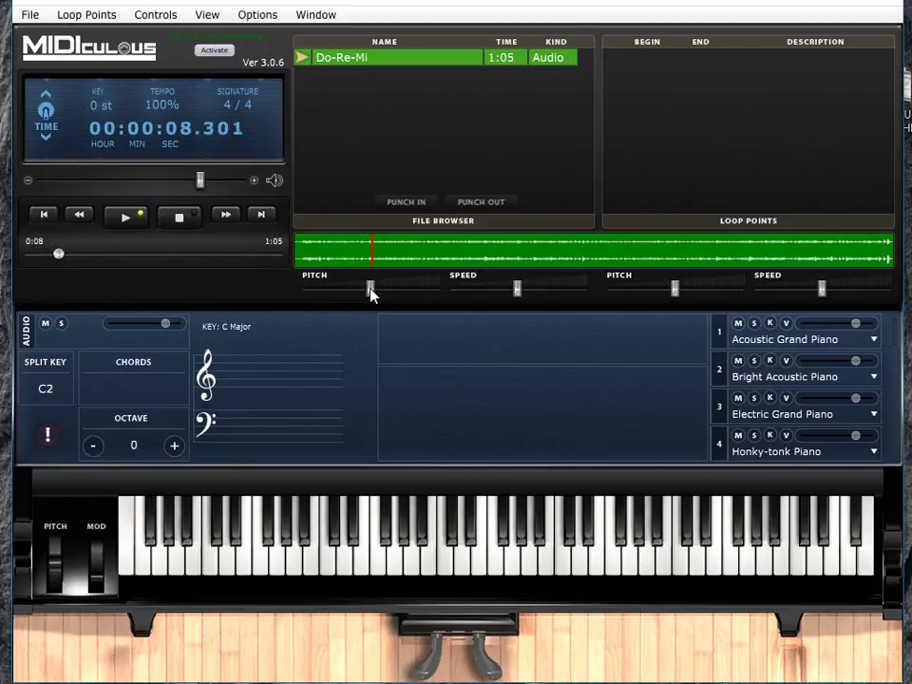
# Raise Do-Re-Mi's pitch toward E Flat Major and its speed, then restart playback
pyautogui.moveTo(369, 291); pyautogui.dragTo(383, 294)
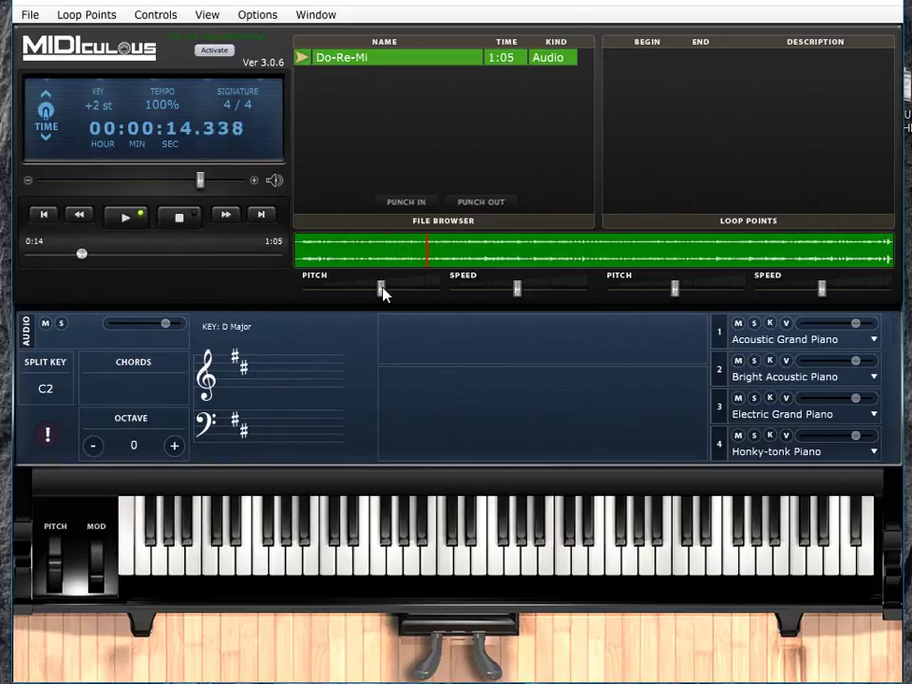
pyautogui.moveTo(383, 294); pyautogui.dragTo(386, 289)
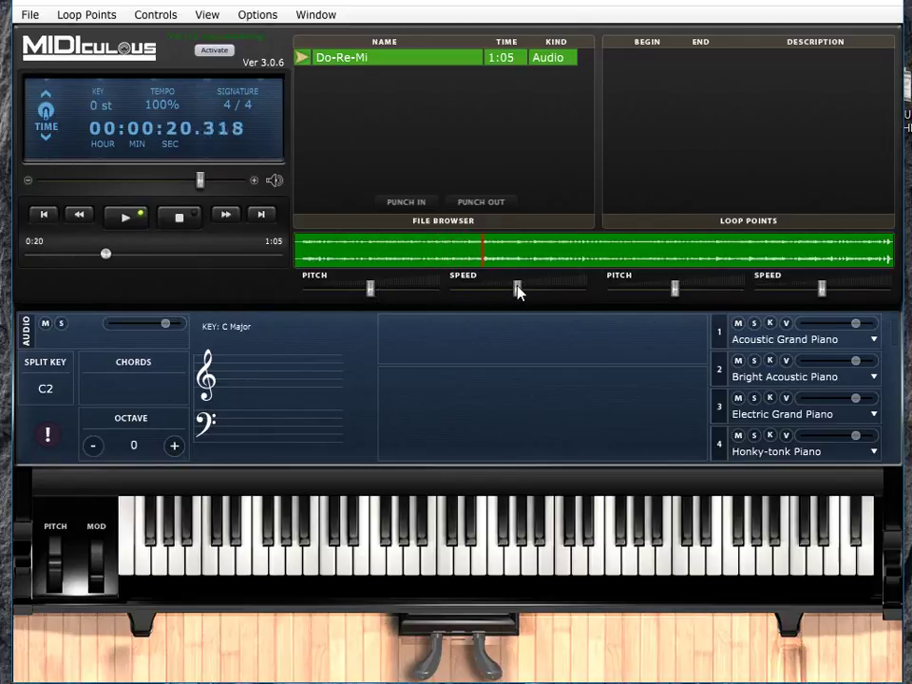
pyautogui.moveTo(517, 289)
pyautogui.mouseDown()
pyautogui.moveTo(549, 286)
pyautogui.moveTo(510, 286)
pyautogui.mouseUp()
pyautogui.click(552, 300)
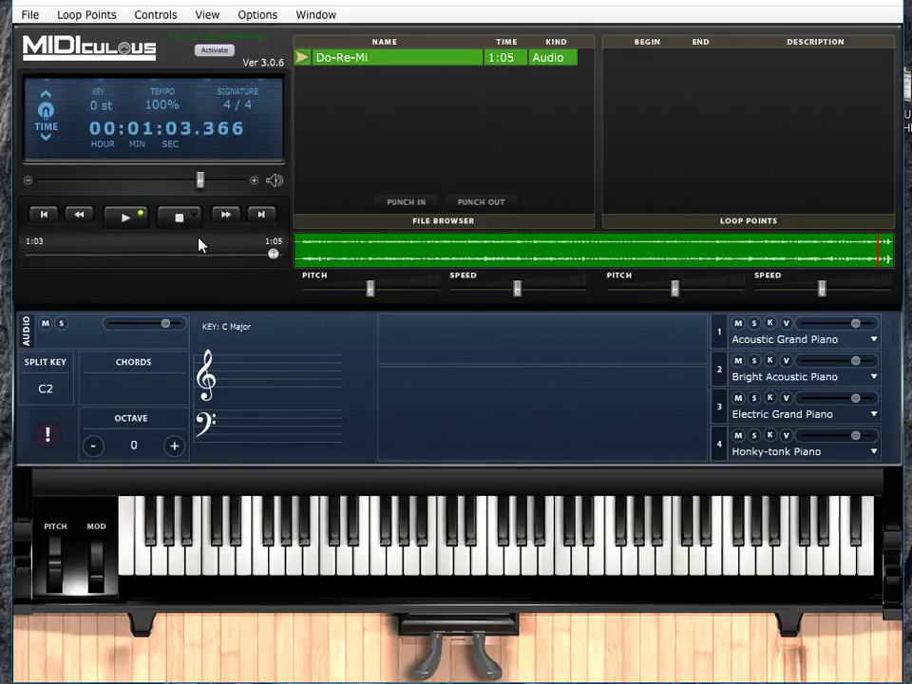
pyautogui.click(118, 229)
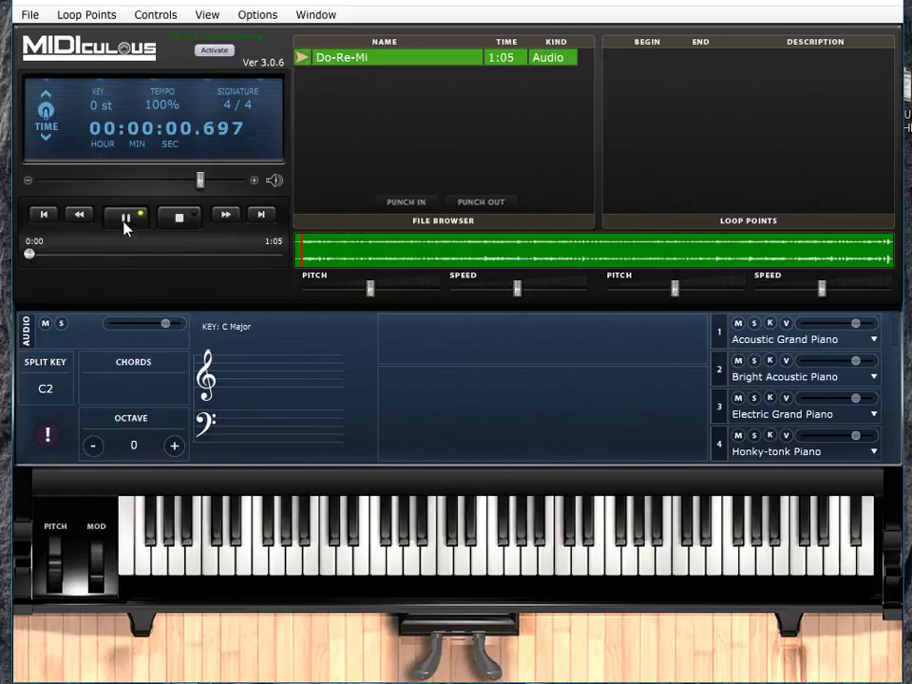
# Select the Do-Re-Mi row in the File Browser and delete it
pyautogui.click(329, 57)
pyautogui.press('Delete')
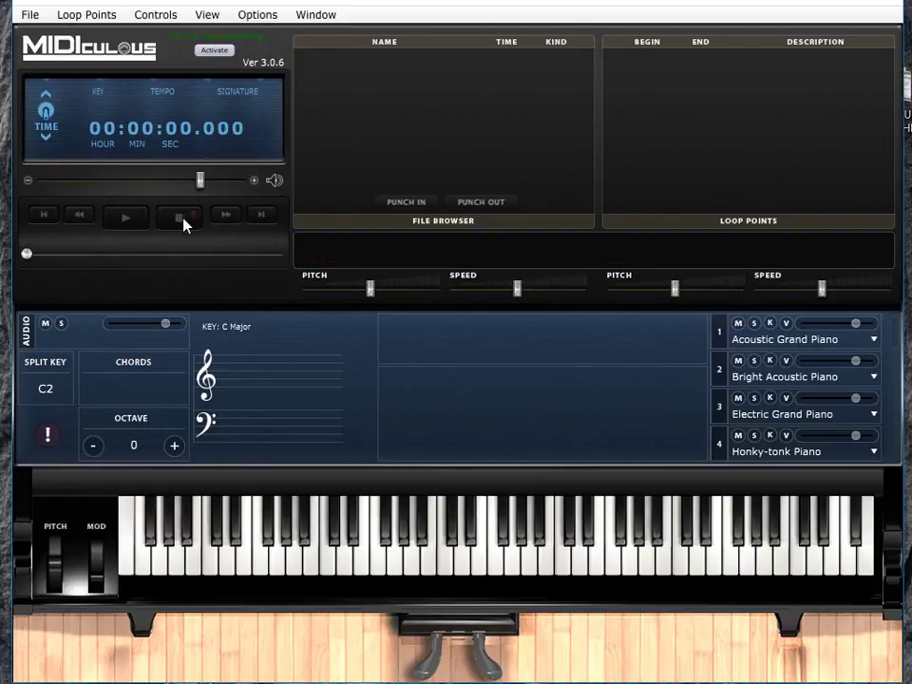
pyautogui.click(29, 14)
pyautogui.click(602, 330)
pyautogui.press('g')
pyautogui.click(296, 378)
pyautogui.click(298, 382)
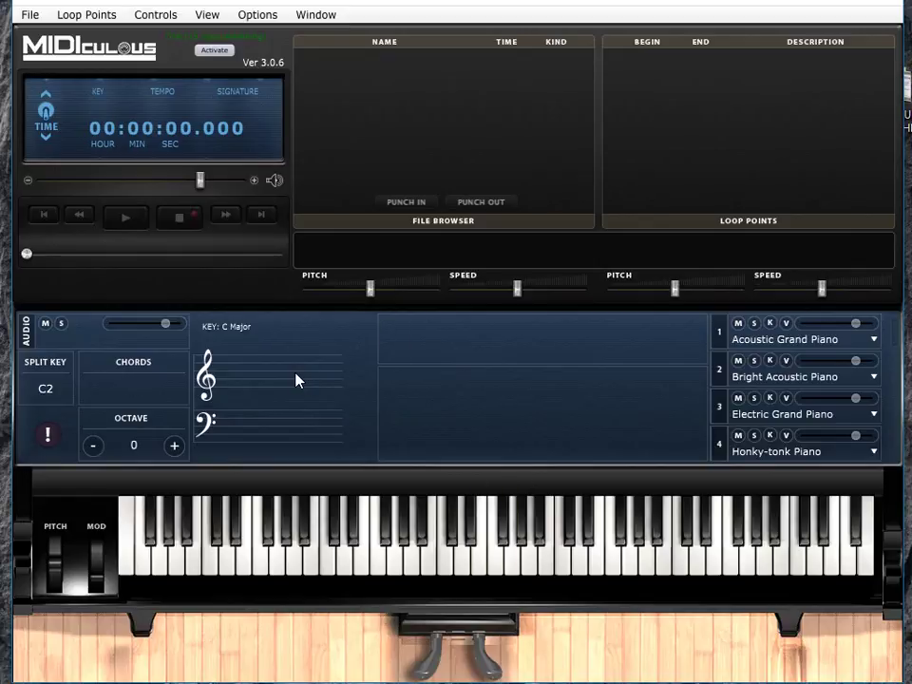